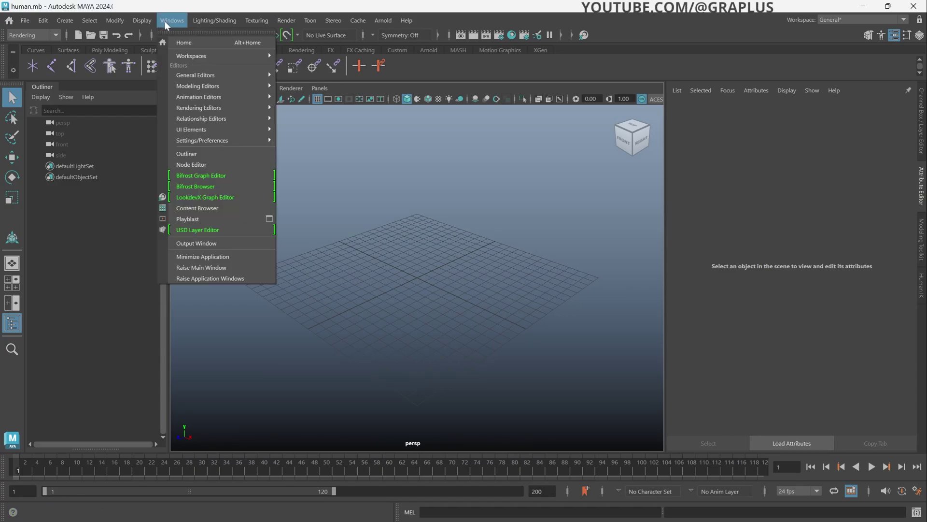
Step: Import HumanBody.ma from the Content Browser's Bipeds examples into the viewport
left_click(227, 211)
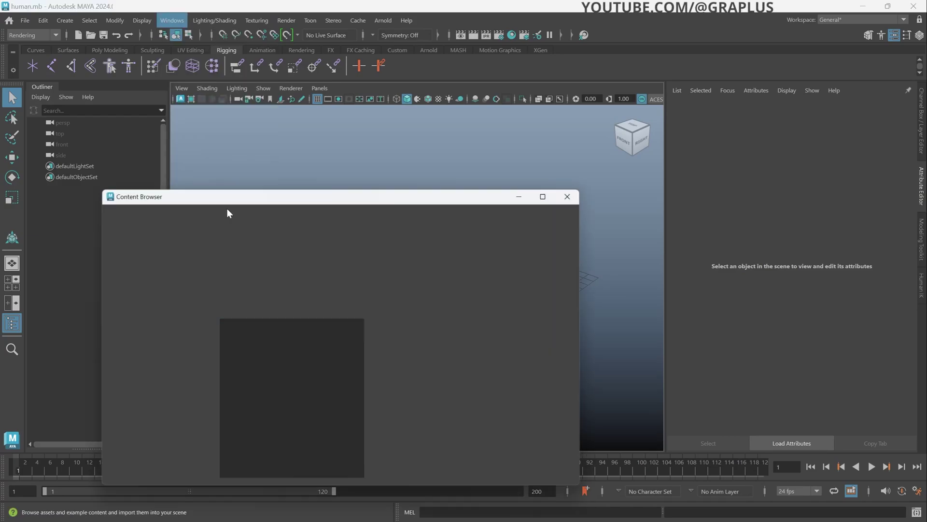
left_click(418, 426)
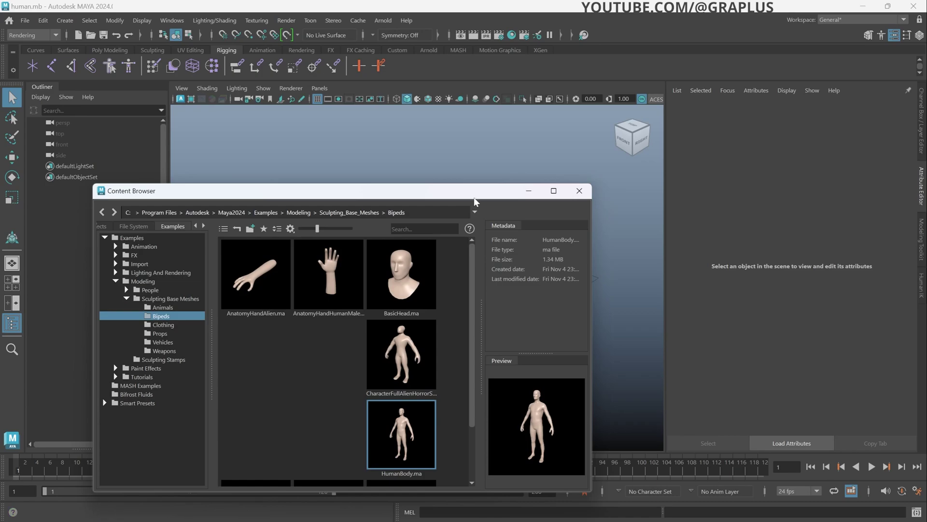
left_click_drag(474, 196, 234, 167)
left_click_drag(168, 399, 483, 290)
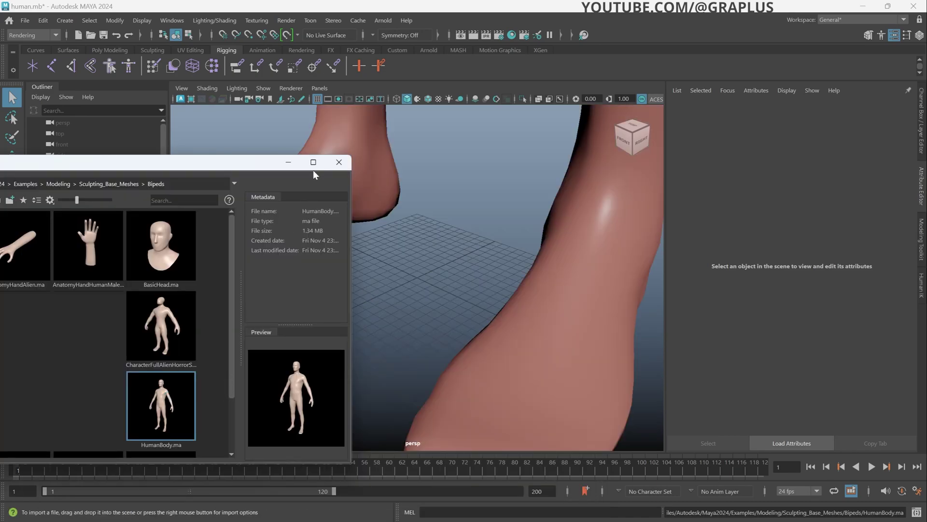
Step: Frame the whole body from the front and save the scene
left_click(339, 162)
scroll(546, 278, "down", 3)
scroll(546, 278, "down", 3)
left_click_drag(502, 249, 499, 227, "alt")
middle_click_drag(499, 227, 522, 295, "alt")
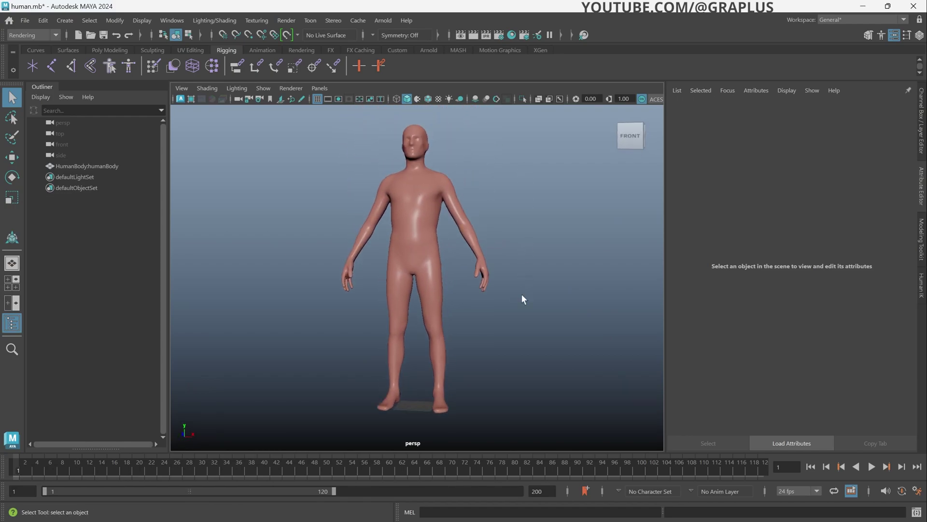
key("ctrl+s")
Step: Select the body mesh and switch to the Rigging menu set
left_click(427, 192)
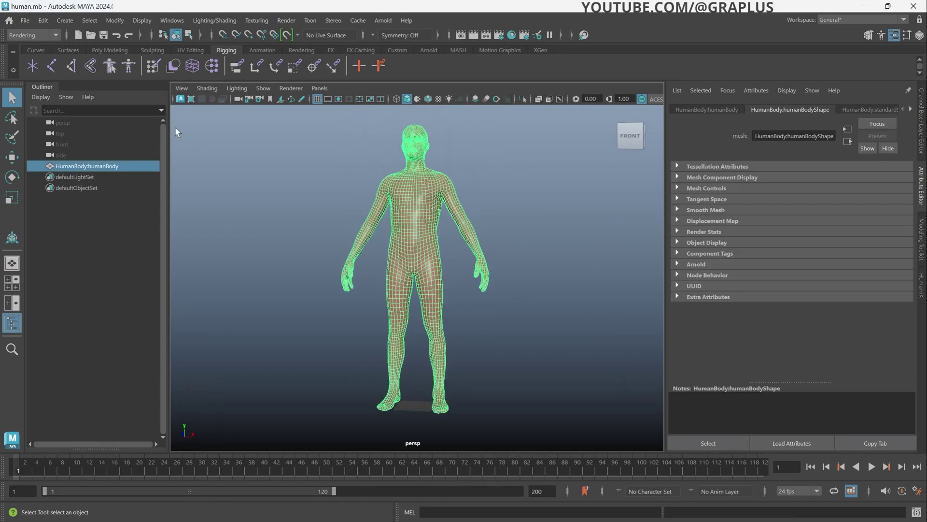
left_click(53, 35)
left_click(45, 59)
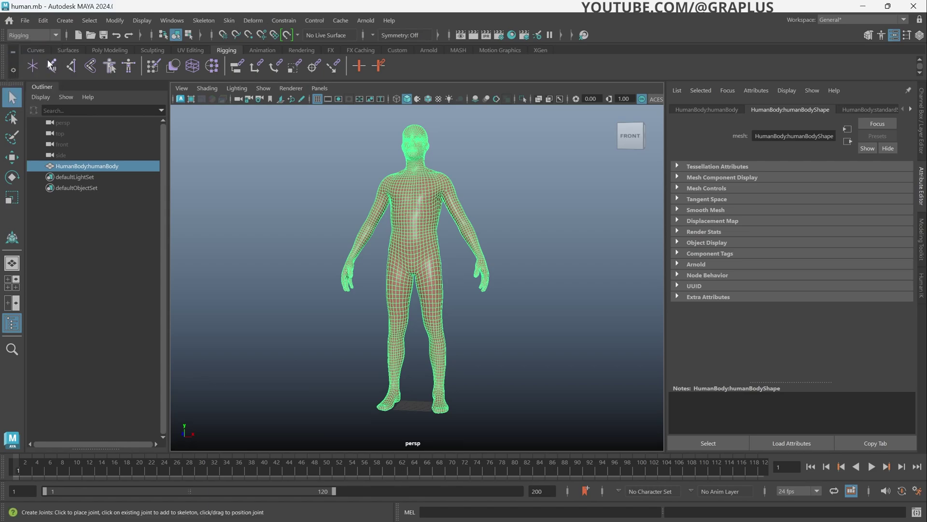
Step: Auto-rig the mesh with Quick Rig's One-Click mode, creating QuickRigCharacter
left_click(214, 22)
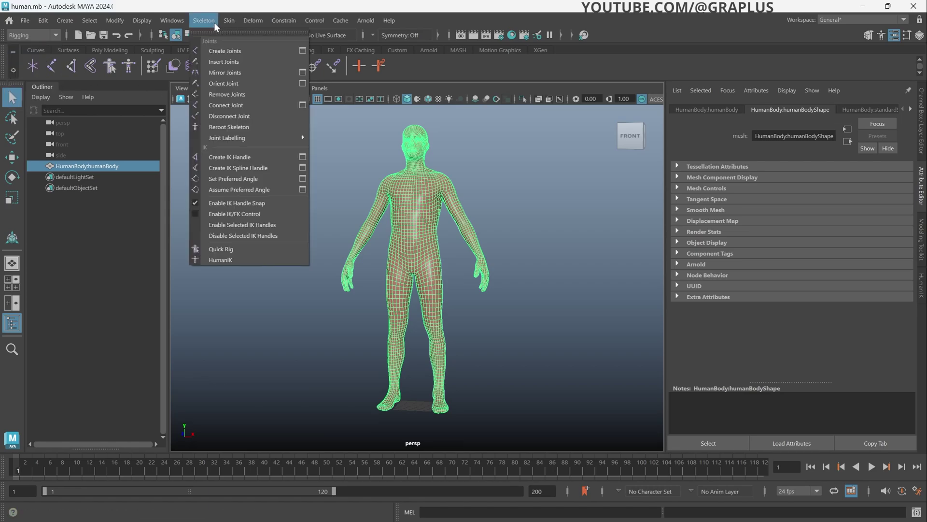
left_click(245, 250)
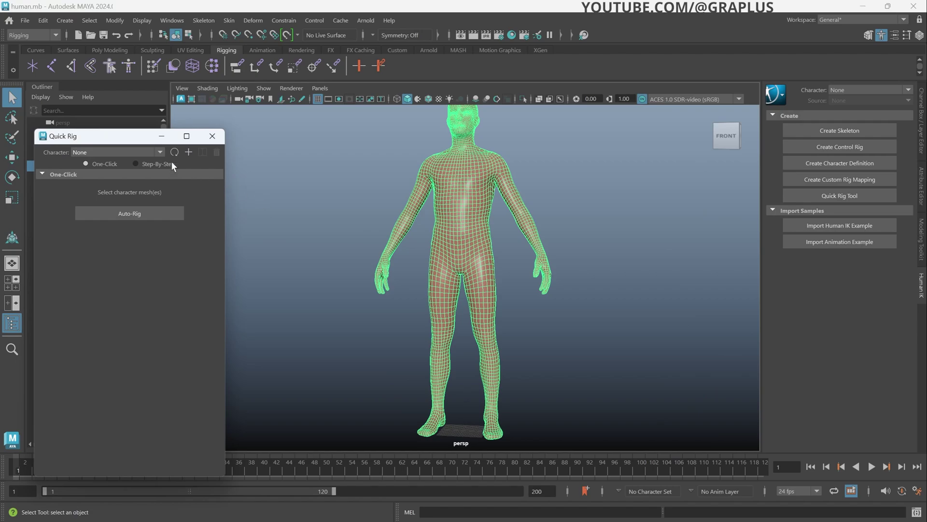
left_click_drag(139, 138, 220, 123)
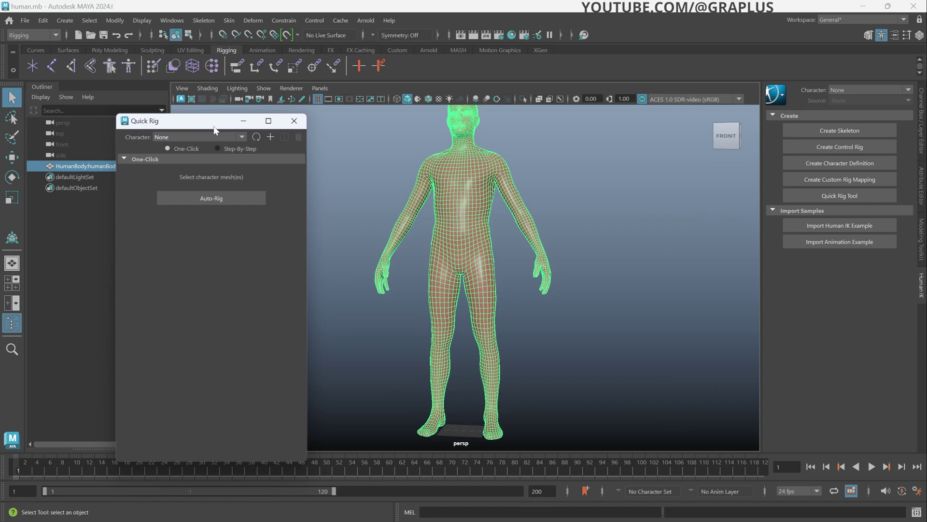
left_click(184, 199)
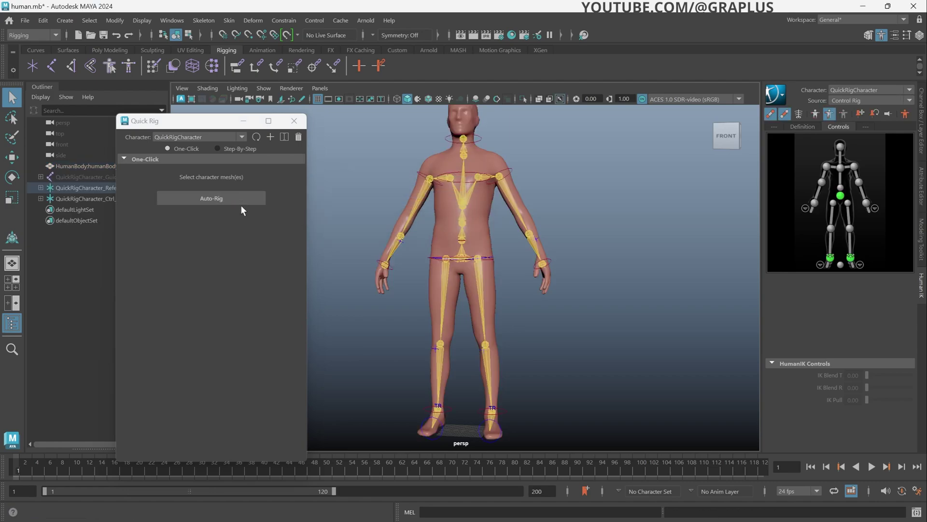
Step: Close Quick Rig and pull the right wrist effector toward the hip, bending the arm
left_click(294, 121)
left_click(548, 259)
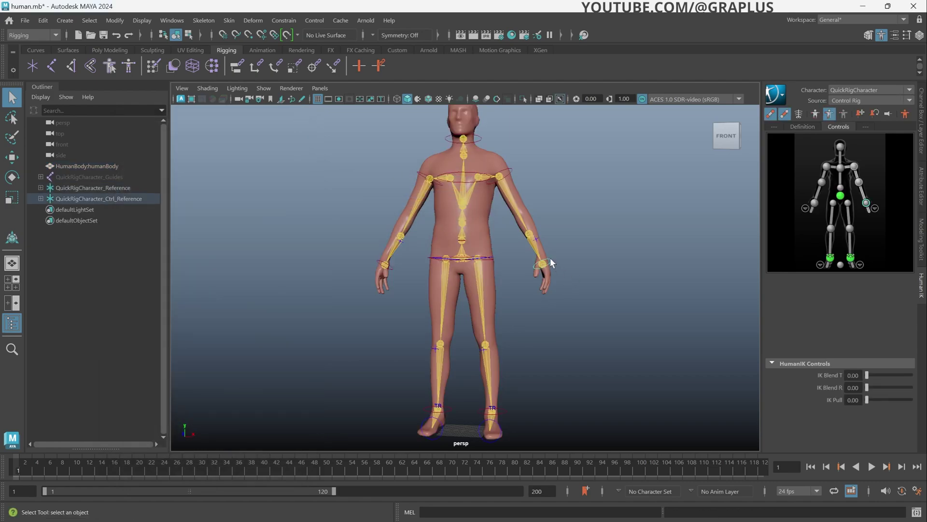
key("w")
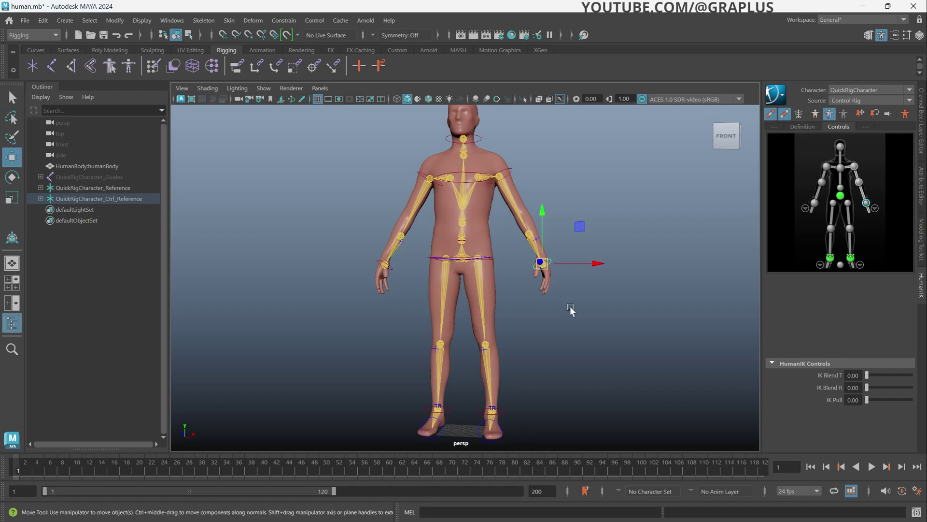
left_click_drag(547, 269, 493, 437)
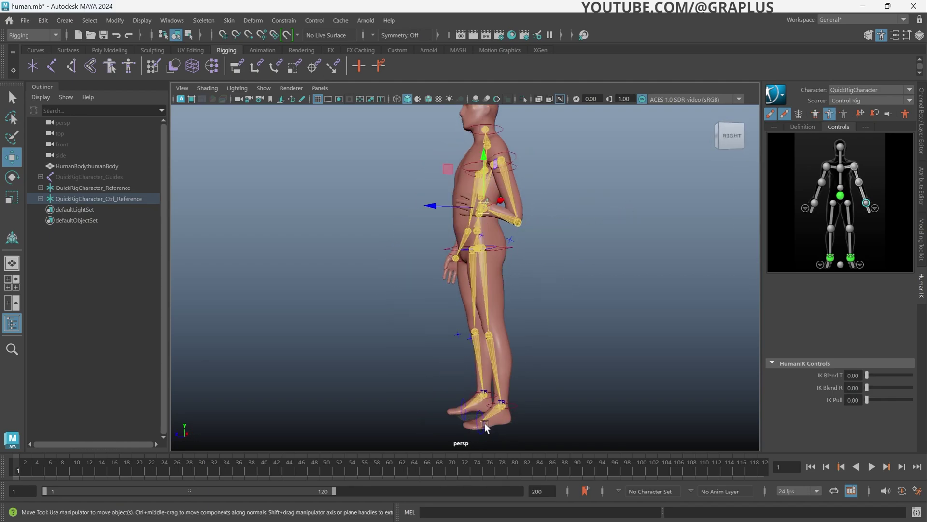
Step: Shift the other ankle effector forward and up to bend the leg
left_click(486, 425)
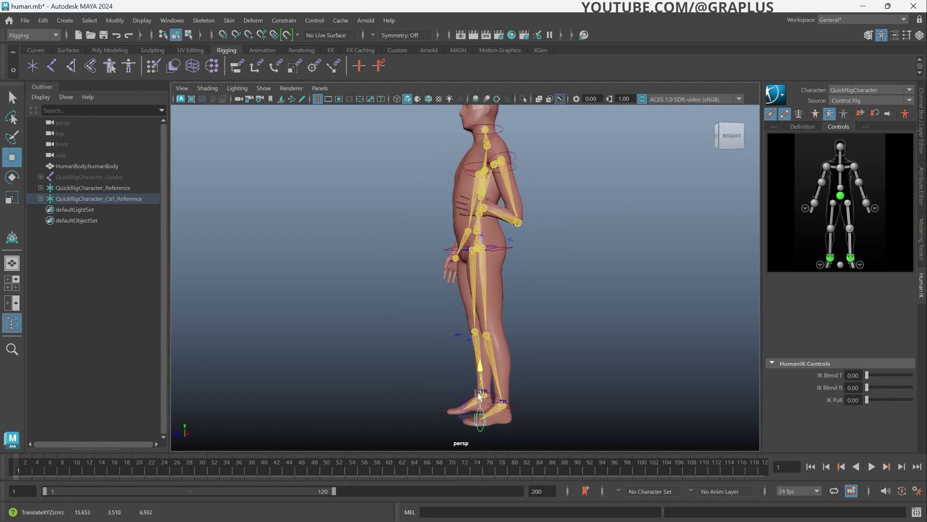
left_click(503, 406)
left_click_drag(513, 421, 610, 307)
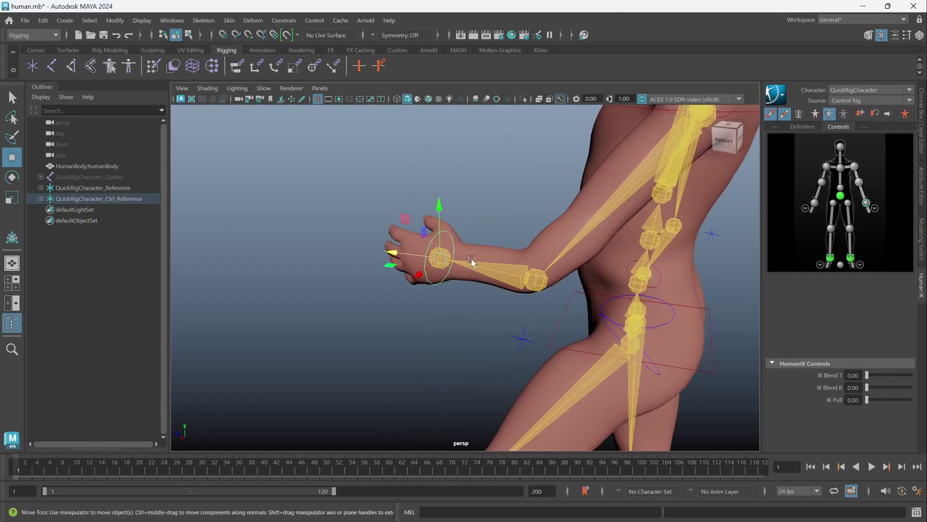
scroll(486, 231, "down", 3)
scroll(486, 231, "down", 3)
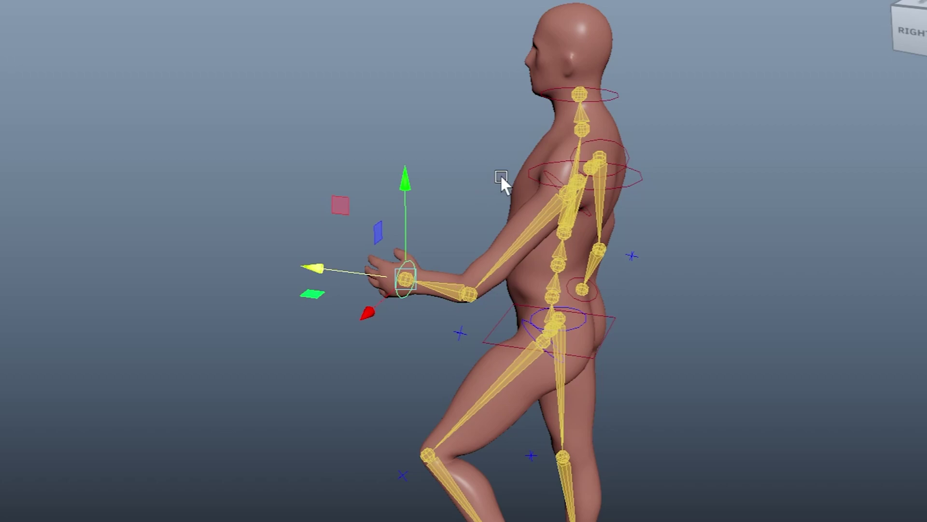
Step: Delete QuickRigCharacter with Quick Rig's trash icon and return to the front view
left_click(206, 21)
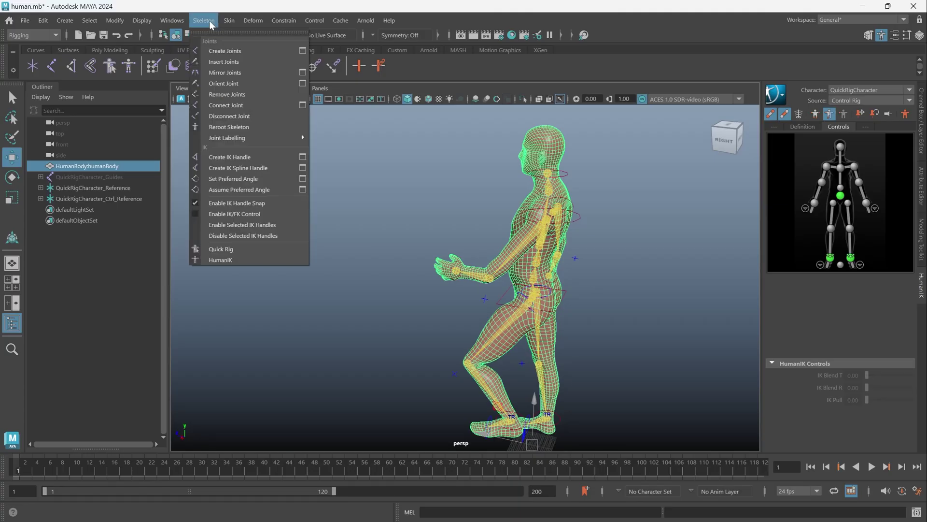
left_click(243, 248)
left_click_drag(215, 121, 276, 101)
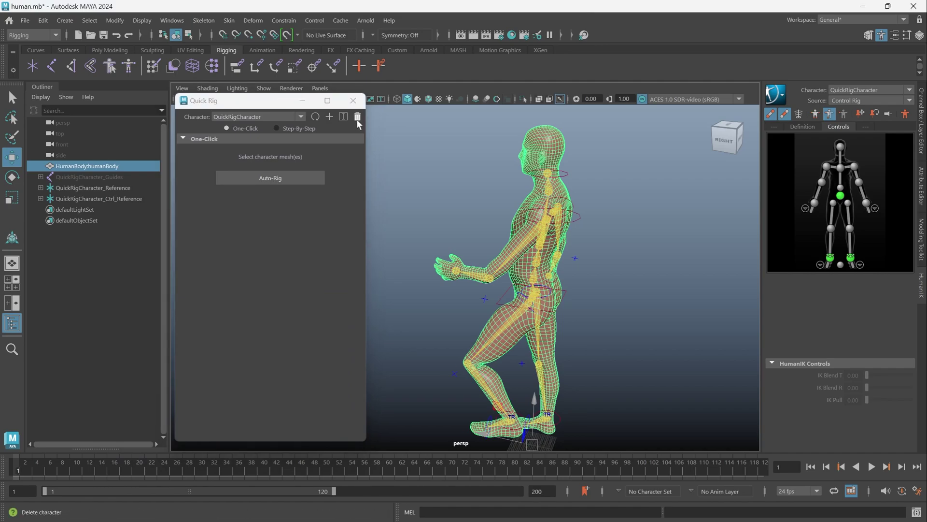
left_click(357, 116)
left_click(437, 292)
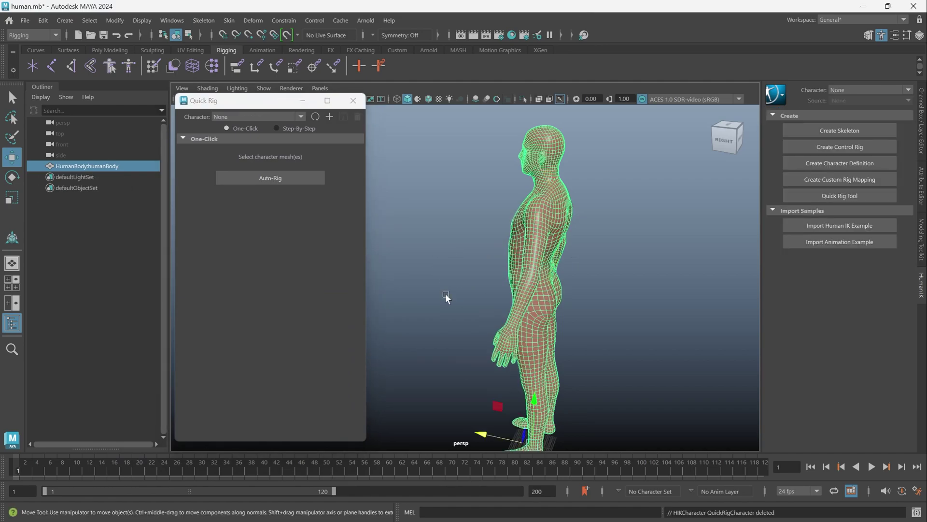
left_click_drag(443, 284, 527, 262, "alt")
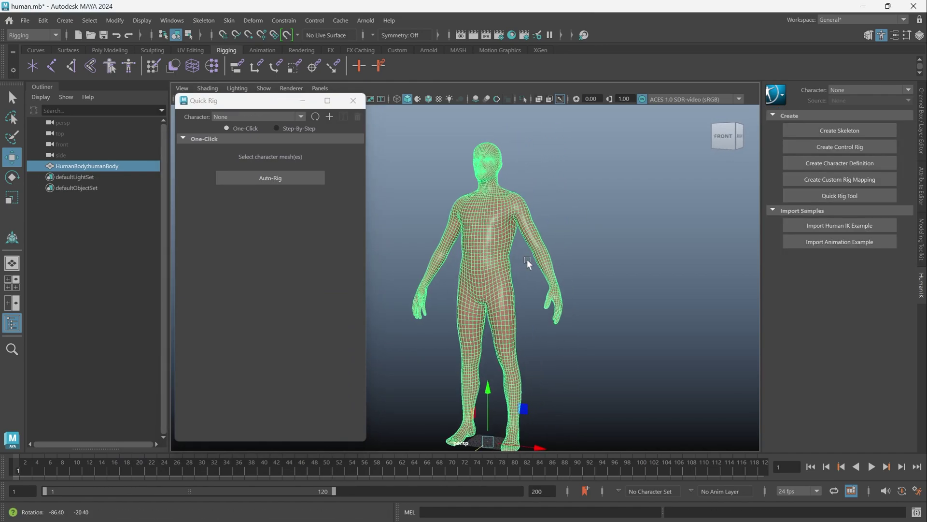
Step: Create a Step-By-Step Quick Rig character with HumanBody:humanBodyShape as geometry, then save
left_click(329, 117)
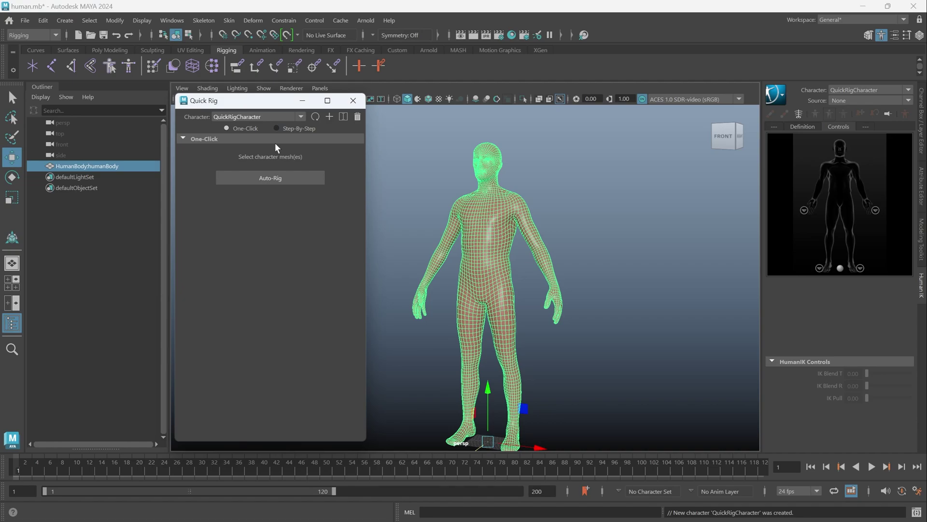
left_click(276, 128)
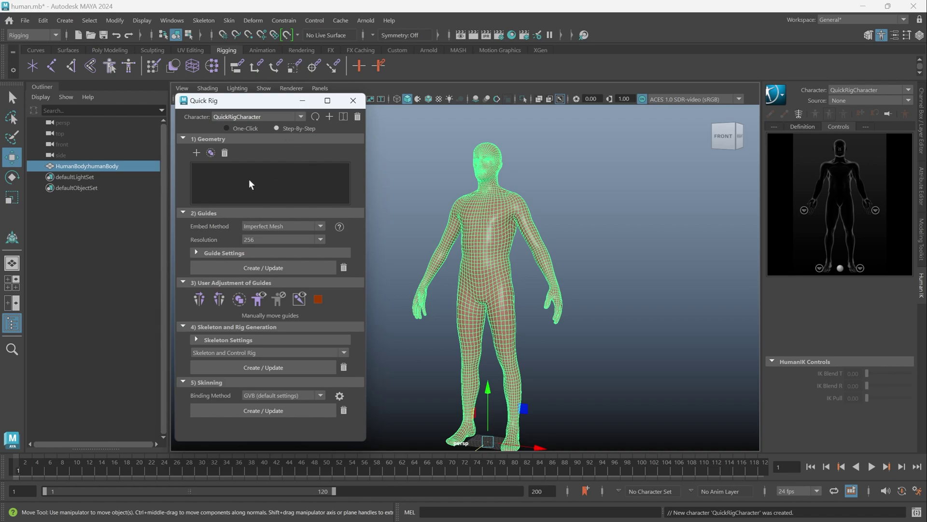
left_click(196, 152)
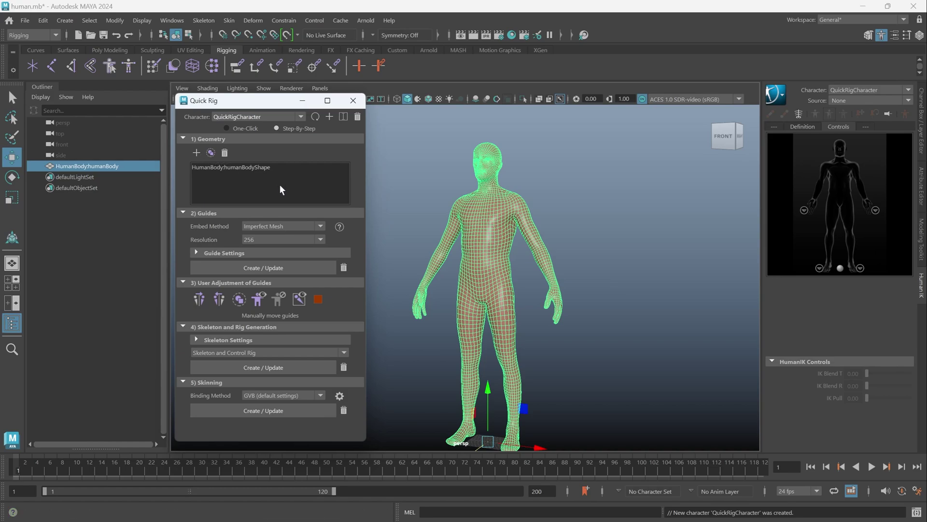
key("ctrl+s")
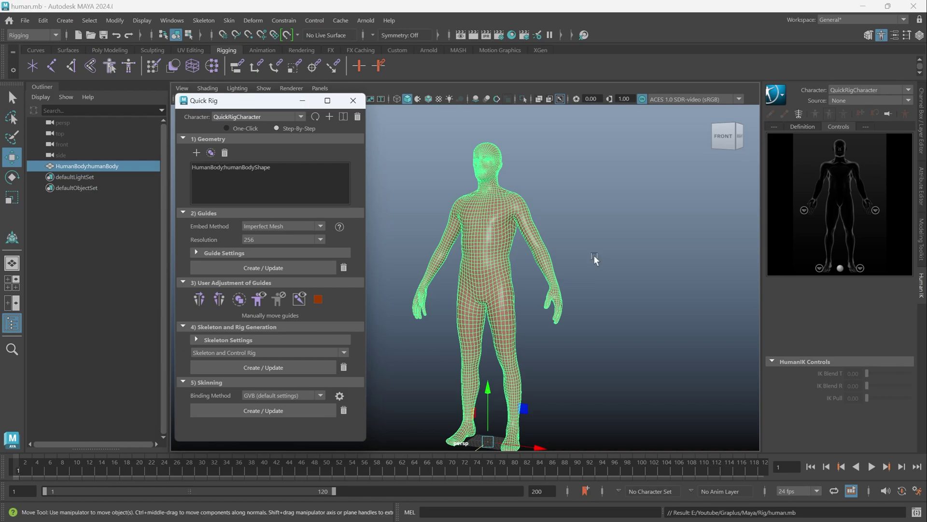
left_click(320, 227)
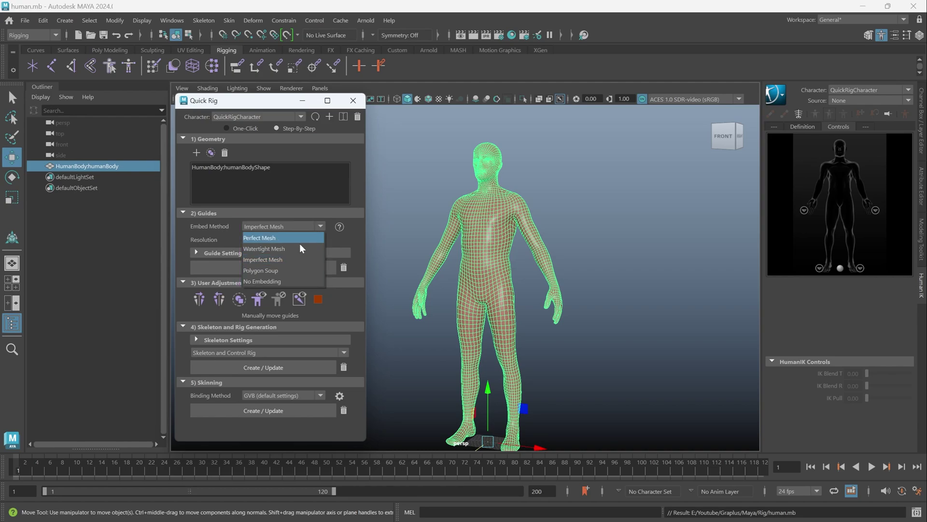
left_click(283, 259)
left_click(262, 240)
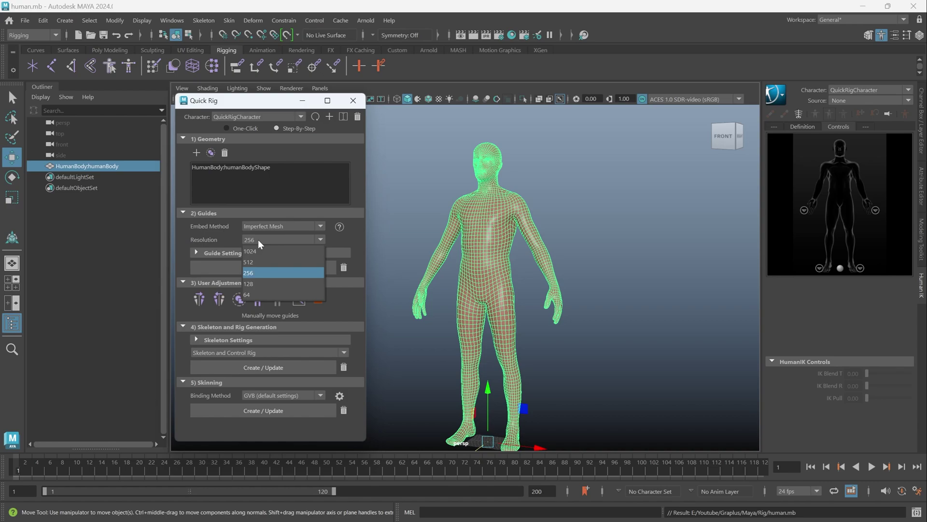
left_click(256, 272)
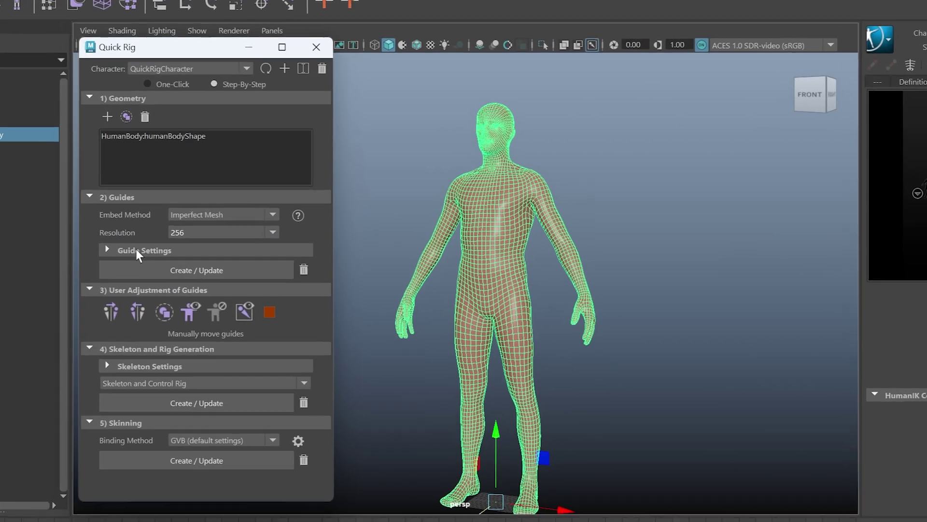
left_click(217, 252)
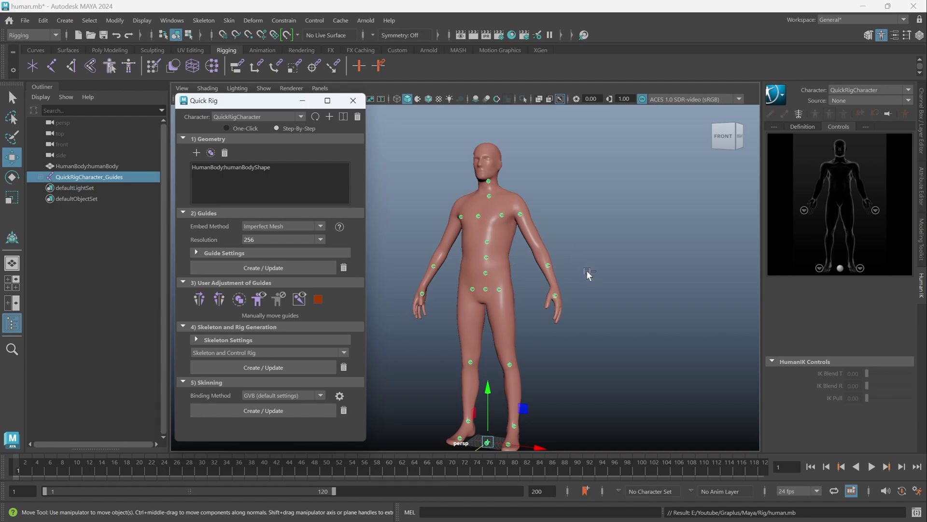
Step: Save the scene and close the Quick Rig window
key("ctrl+s")
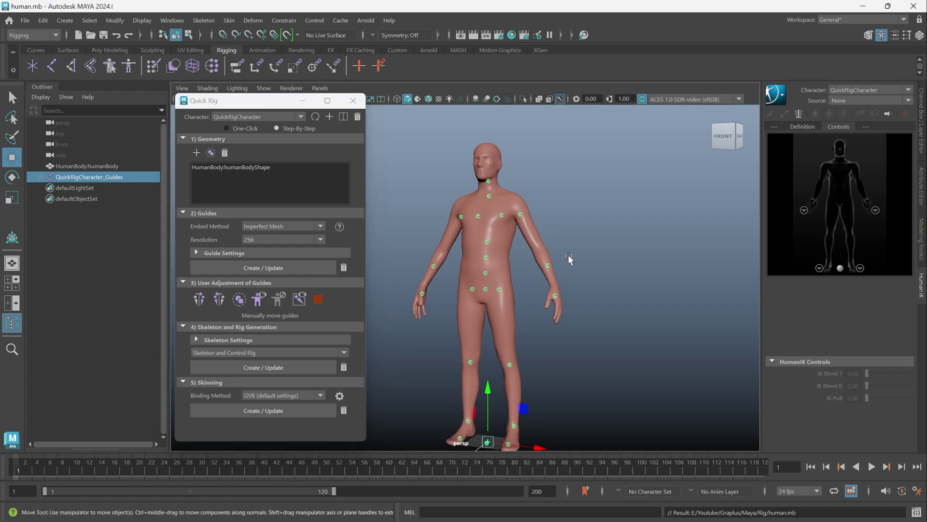
left_click(353, 102)
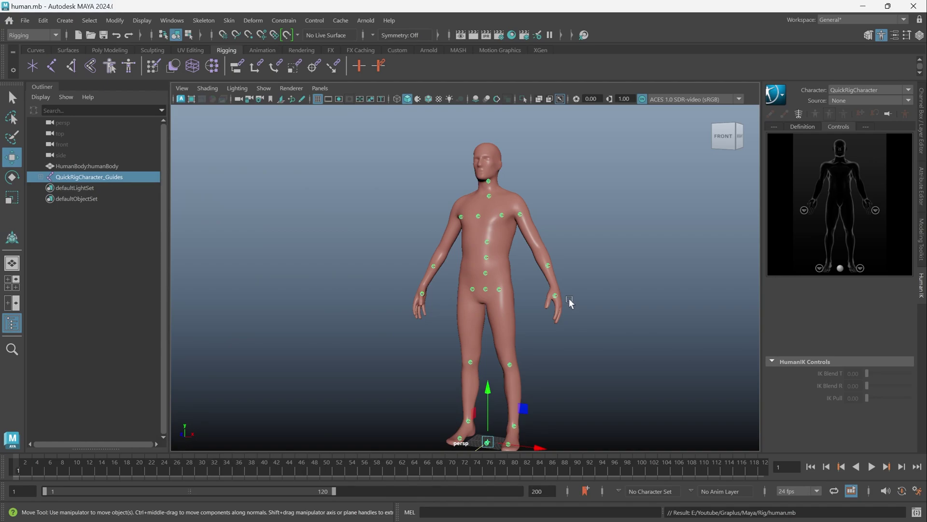
Step: Switch to the Four View layout and adjust the wrist guide's depth in side view
left_click(13, 282)
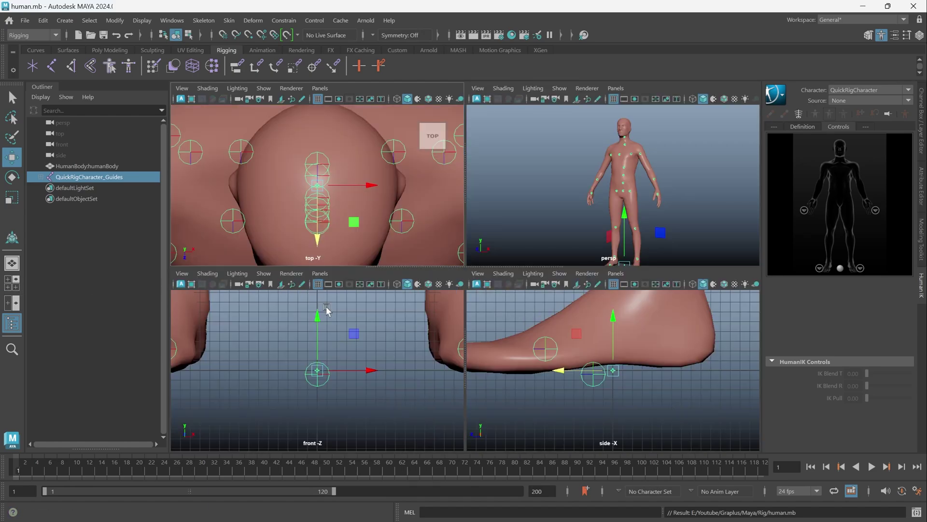
scroll(333, 318, "down", 5)
scroll(356, 332, "up", 4)
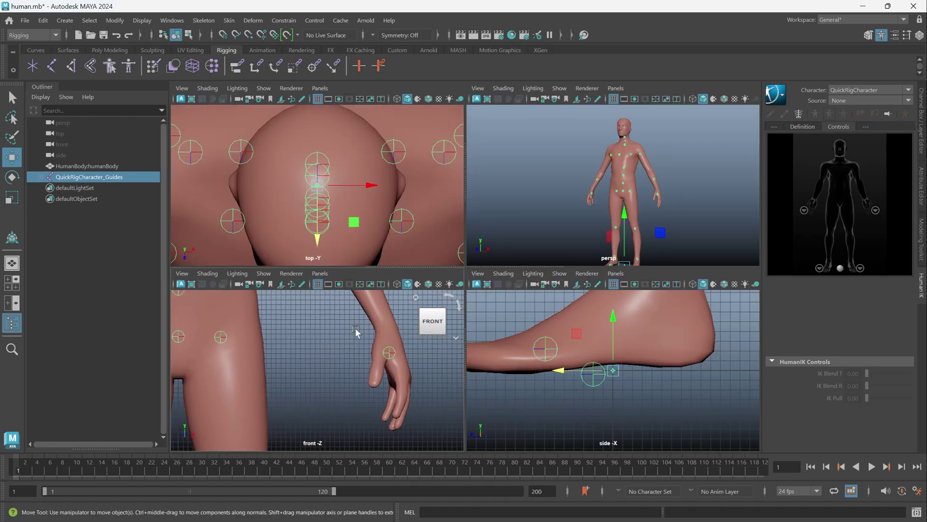
left_click(366, 356)
key("w")
scroll(715, 337, "down", 3)
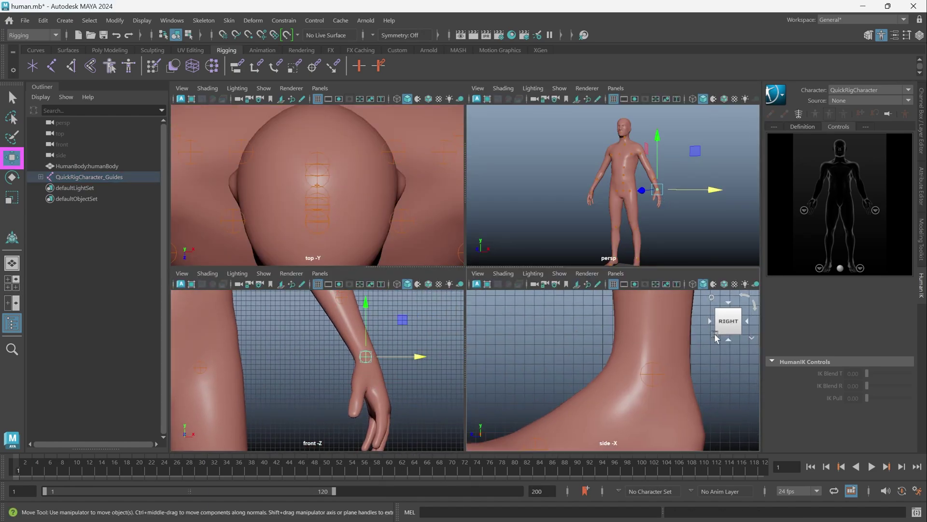
key("f")
left_click(522, 351)
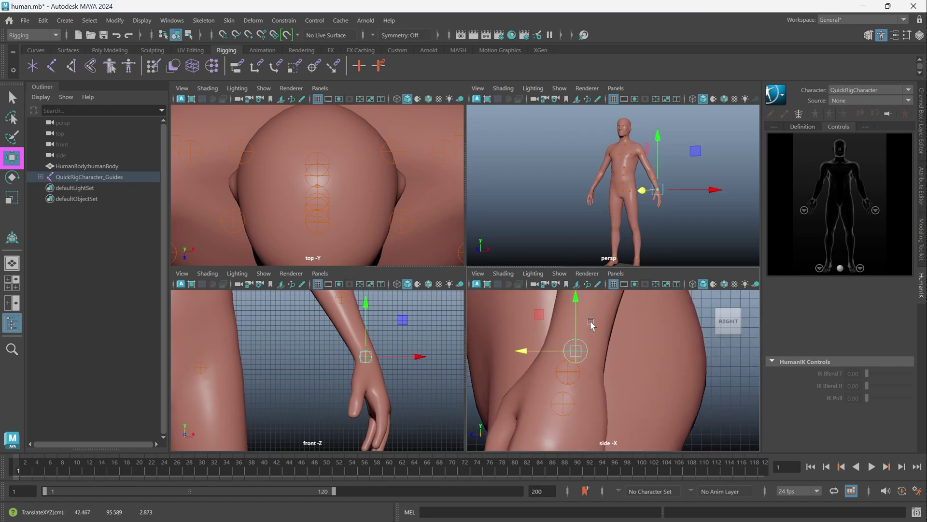
middle_click_drag(594, 323, 626, 396, "alt")
Step: Save, show the body as wireframe, and reopen the Quick Rig window
key("ctrl+s")
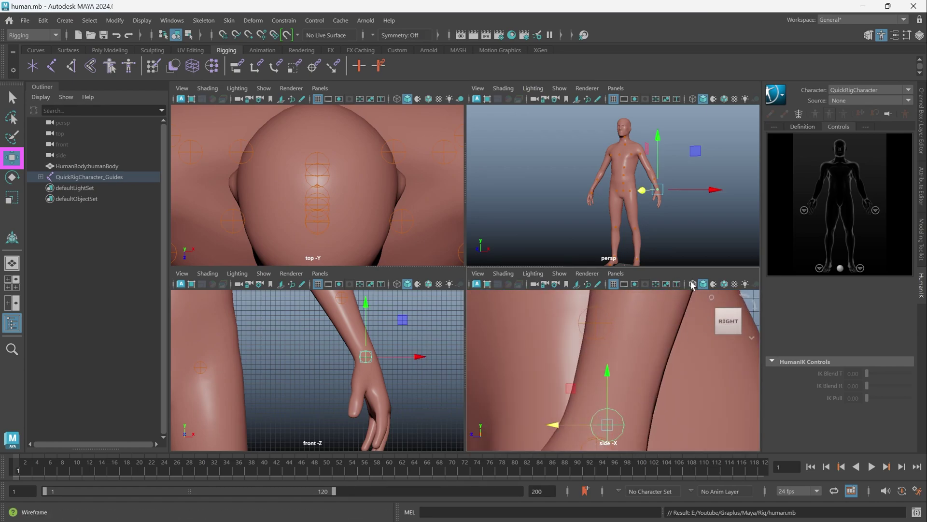
left_click(692, 286)
left_click(203, 20)
left_click(213, 339)
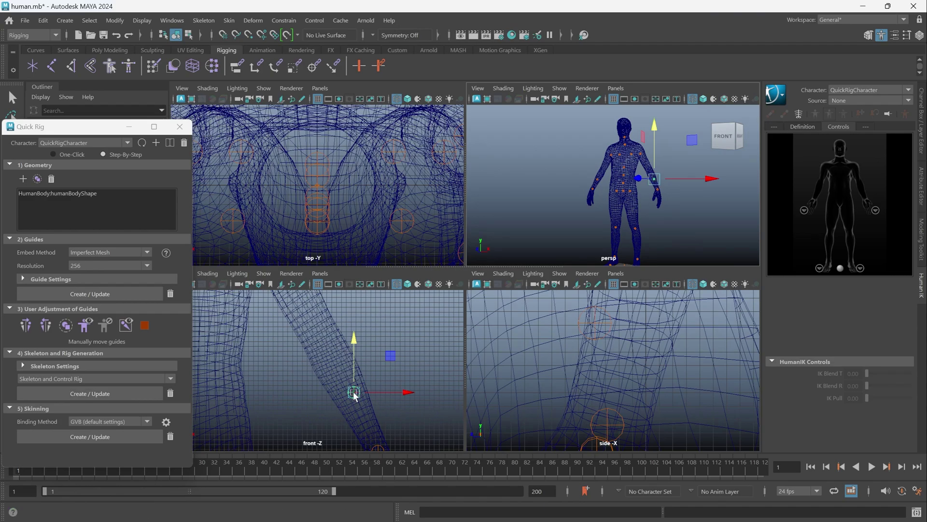
Step: Reposition the elbow and shoulder guides inside the arm and shoulder joint
left_click(326, 345)
left_click_drag(326, 346, 327, 345)
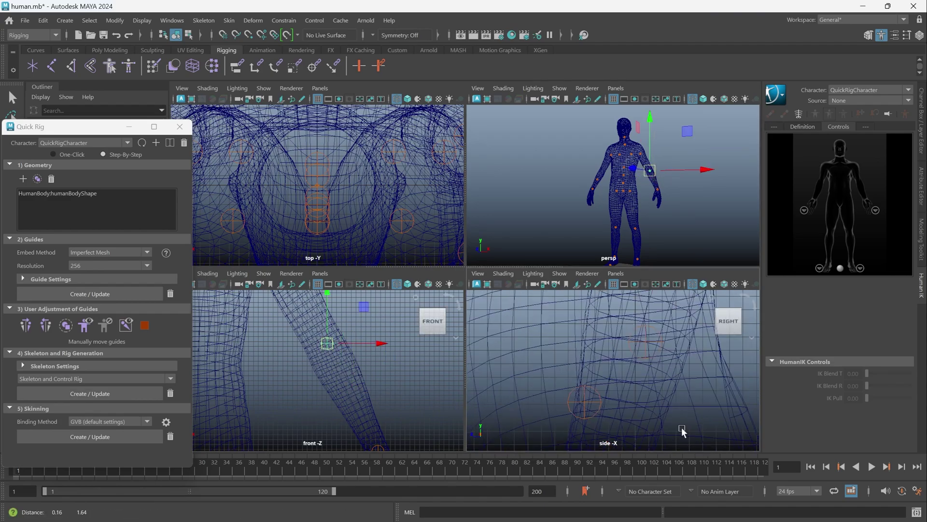
key("f")
left_click_drag(604, 360, 624, 348)
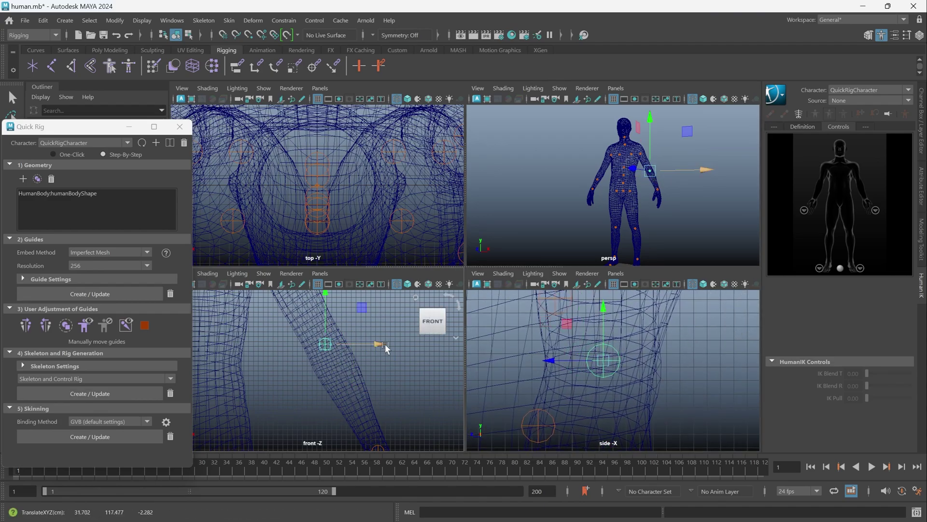
key("Up")
key("f")
mouse_move(337, 330)
left_mouse_down()
mouse_move(375, 357)
mouse_move(277, 336)
mouse_move(358, 343)
mouse_move(325, 323)
left_mouse_up()
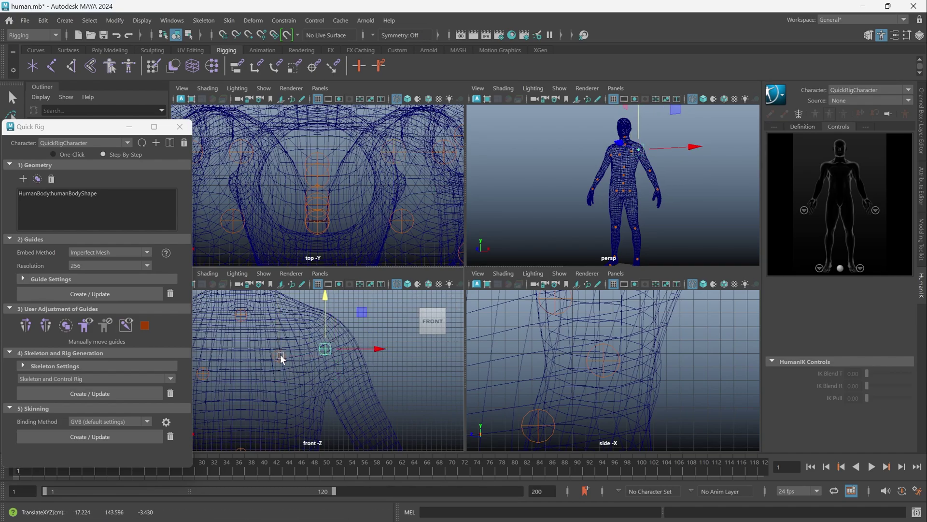
Step: Move the foot guide forward into the foot and expand Skeleton Settings
scroll(348, 382, "down", 3)
left_click(369, 439)
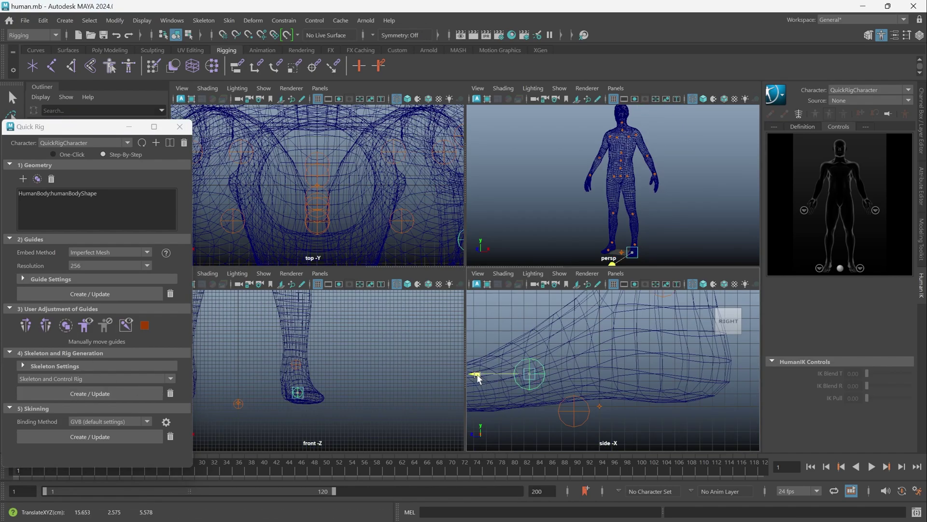
left_click_drag(517, 380, 588, 360)
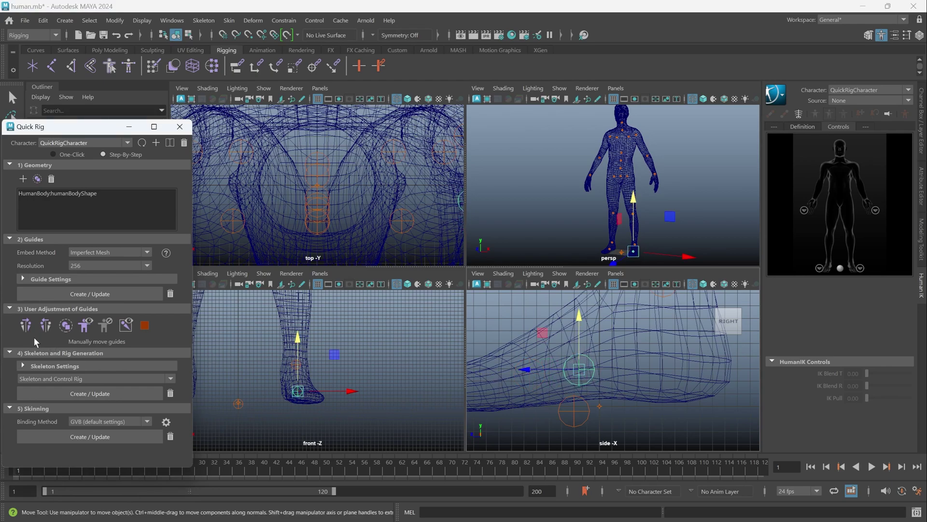
left_click(22, 364)
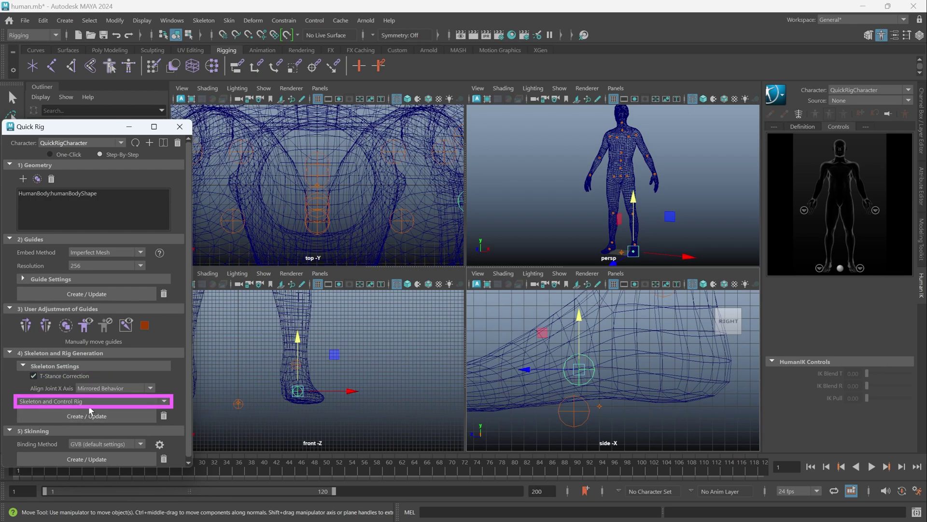
Step: Save, then generate a Skeleton and Control Rig with Create / Update
key("ctrl+s")
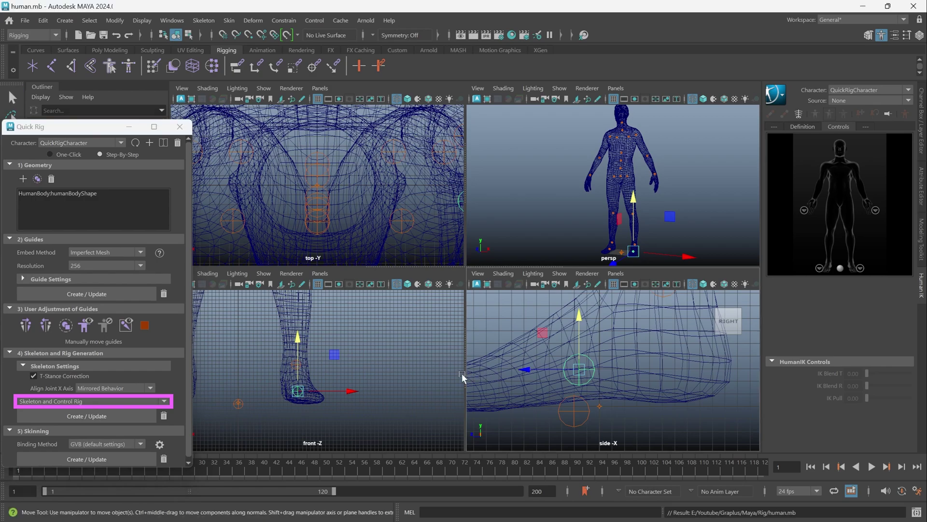
left_click(164, 402)
left_click(164, 401)
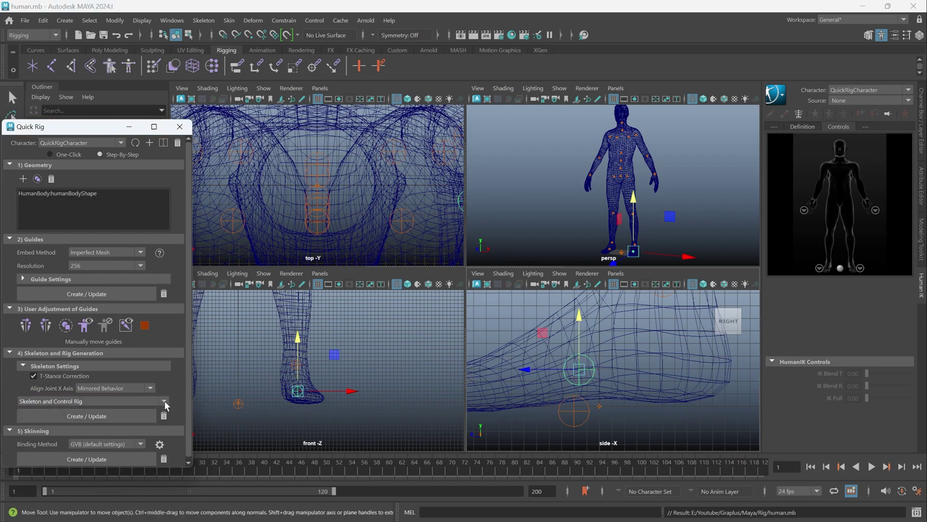
left_click(116, 416)
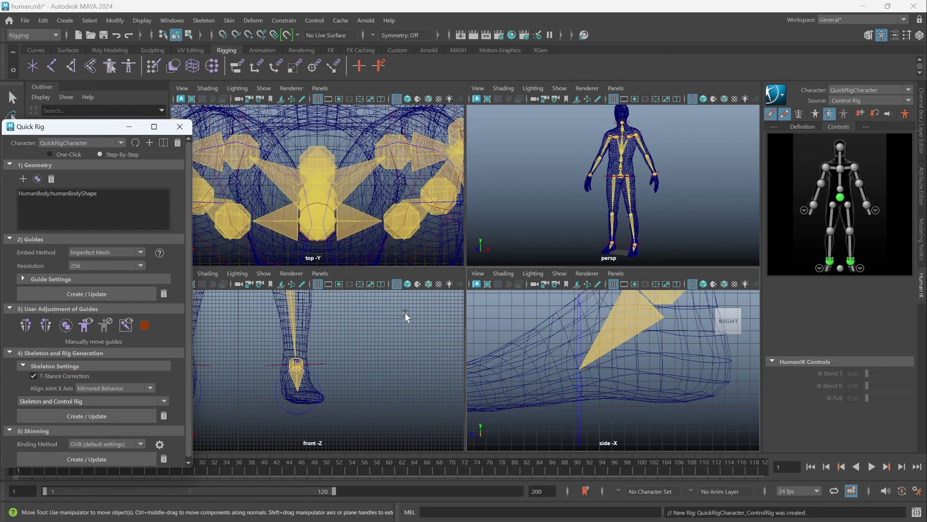
Step: Show only the perspective view, save, bind the mesh via Skinning Create / Update, and deselect
scroll(655, 167, "down", 3)
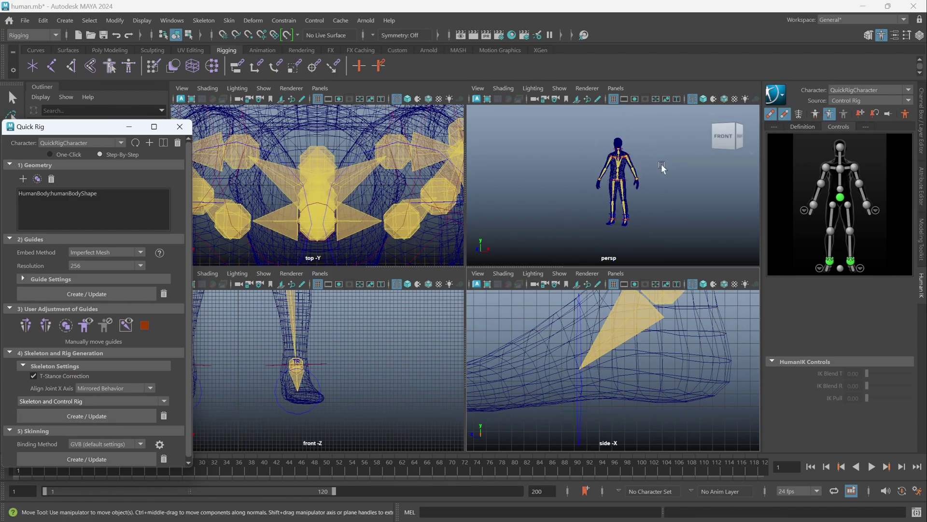
key("space")
scroll(530, 270, "up", 2)
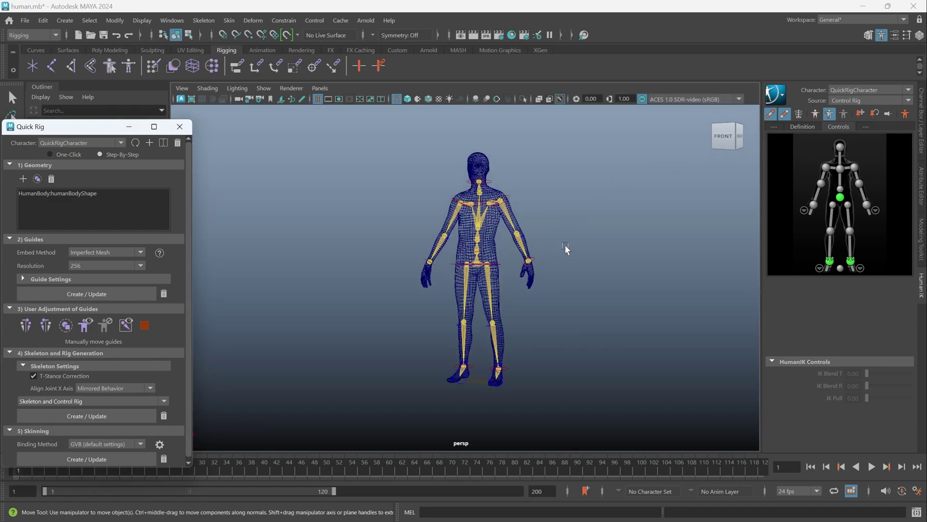
scroll(572, 223, "up", 3)
key("ctrl+s")
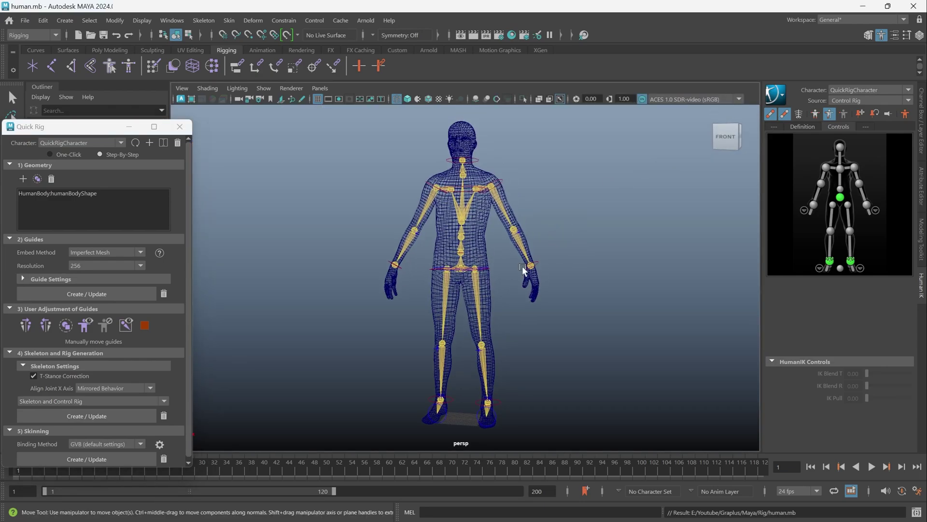
scroll(166, 401, "down", 1)
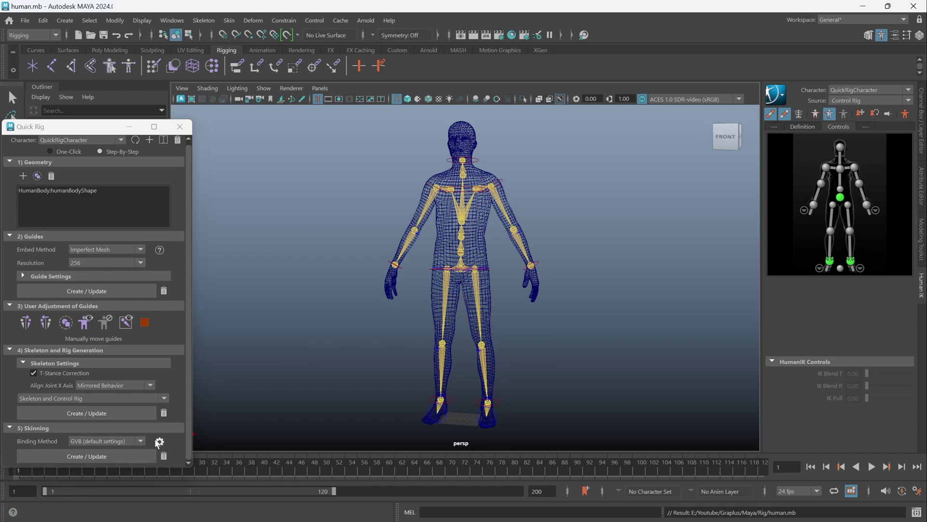
left_click(128, 462)
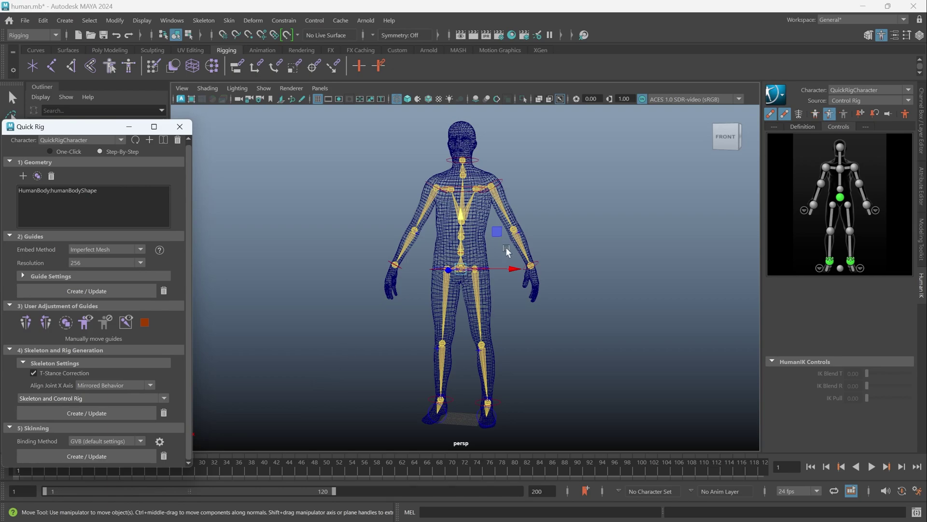
left_click(564, 233)
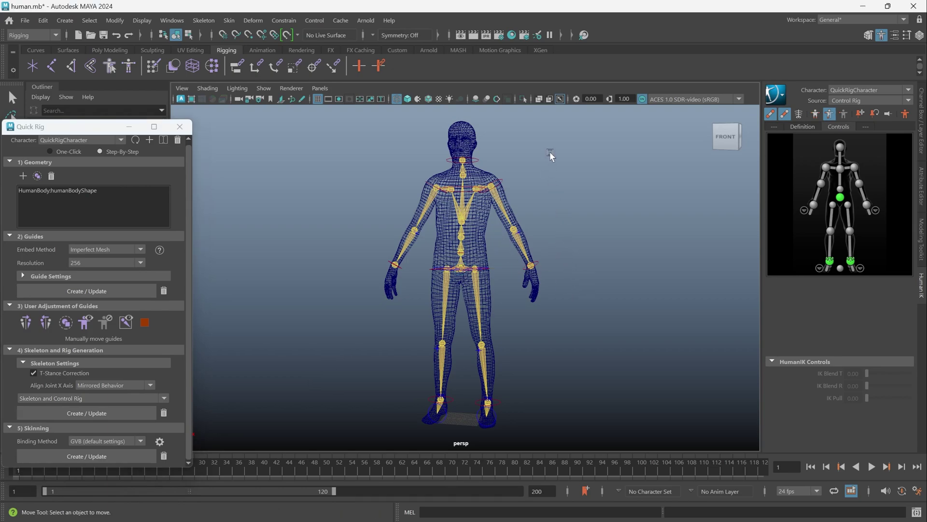
Step: Switch to smooth shading and bend the right arm by raising the wrist and rotating the shoulder
left_click(398, 101)
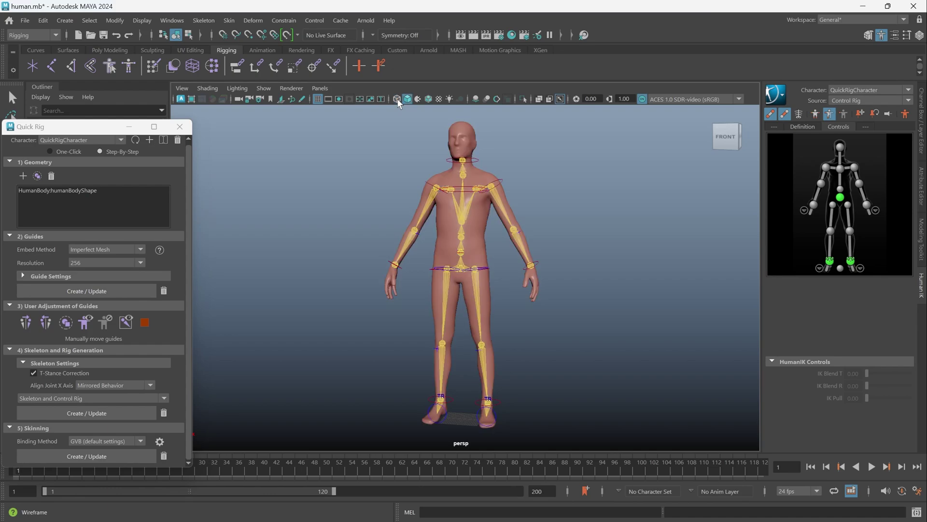
left_click(542, 266)
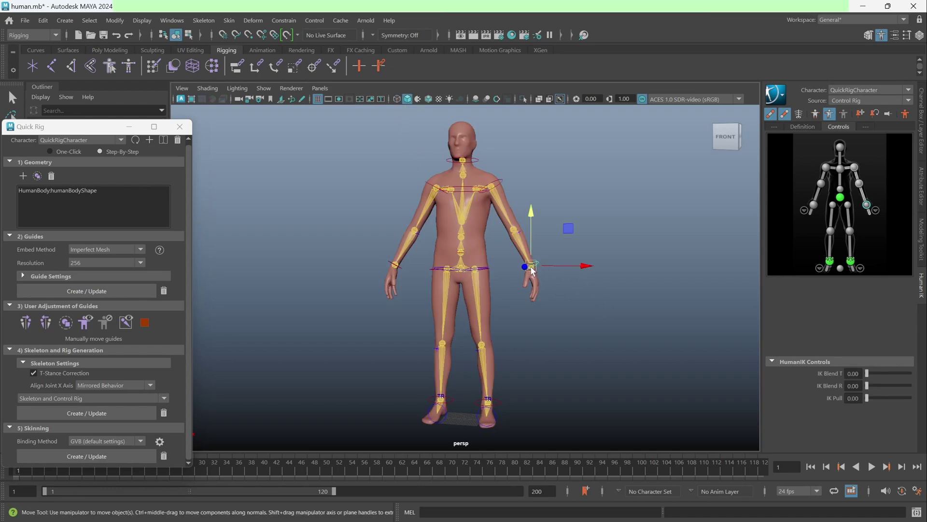
left_click_drag(532, 269, 500, 235)
left_click(462, 160)
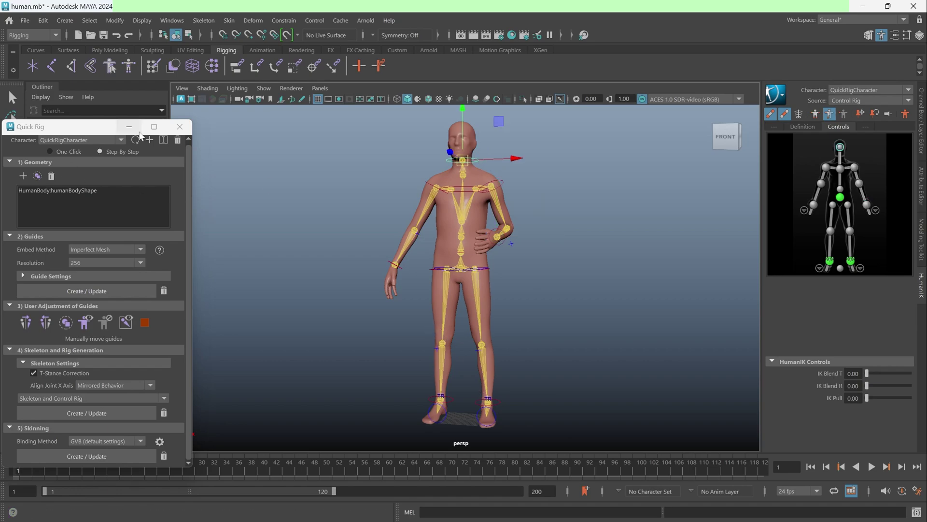
left_click(179, 127)
key("e")
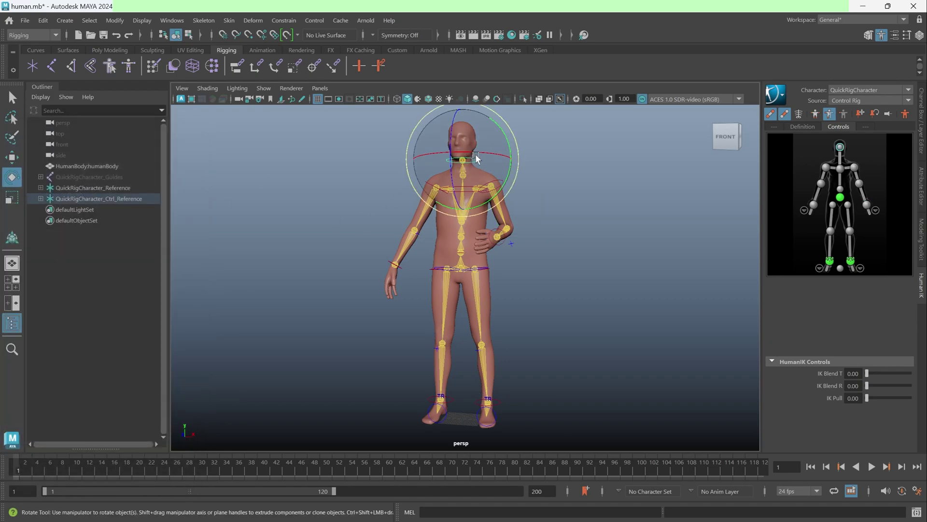
left_click(507, 185)
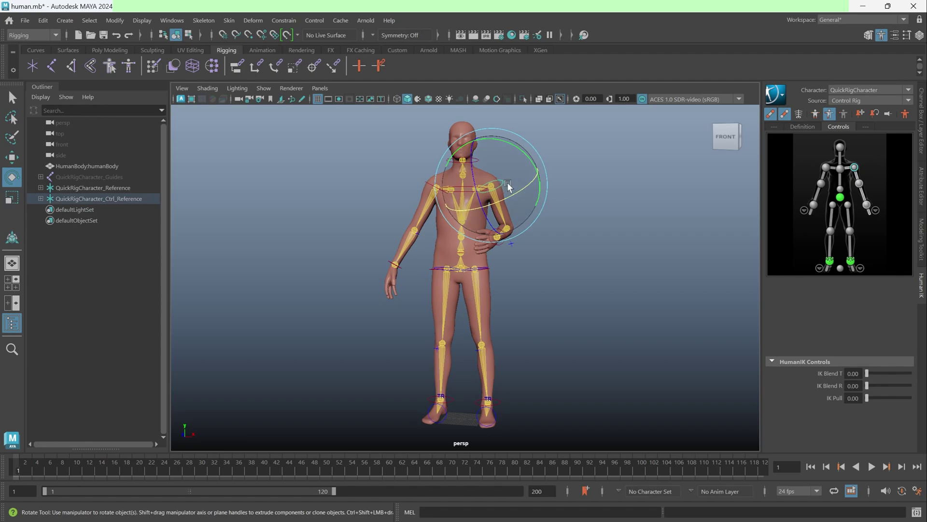
left_click_drag(507, 185, 518, 285)
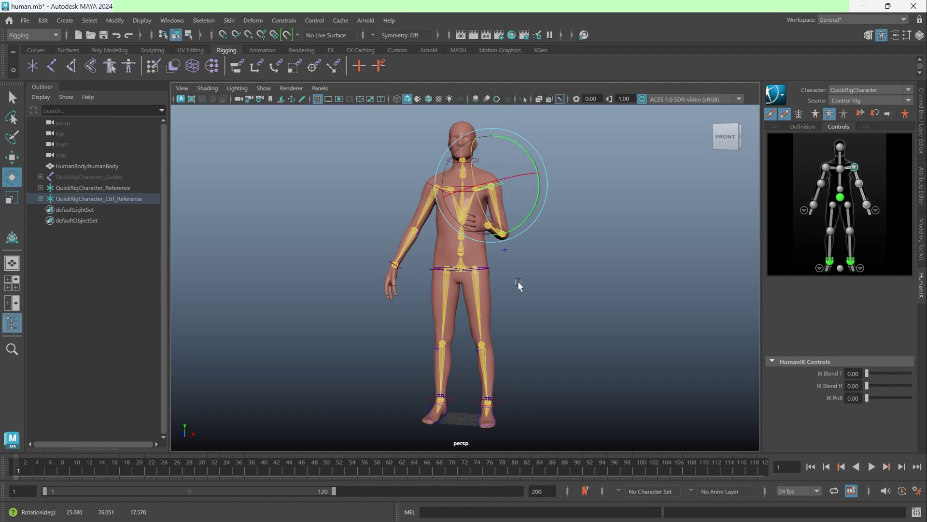
Step: Lift the right foot control and move it forward into a step
left_click(488, 400)
key("w")
left_click_drag(488, 374, 489, 345)
left_click_drag(613, 360, 472, 389, "alt")
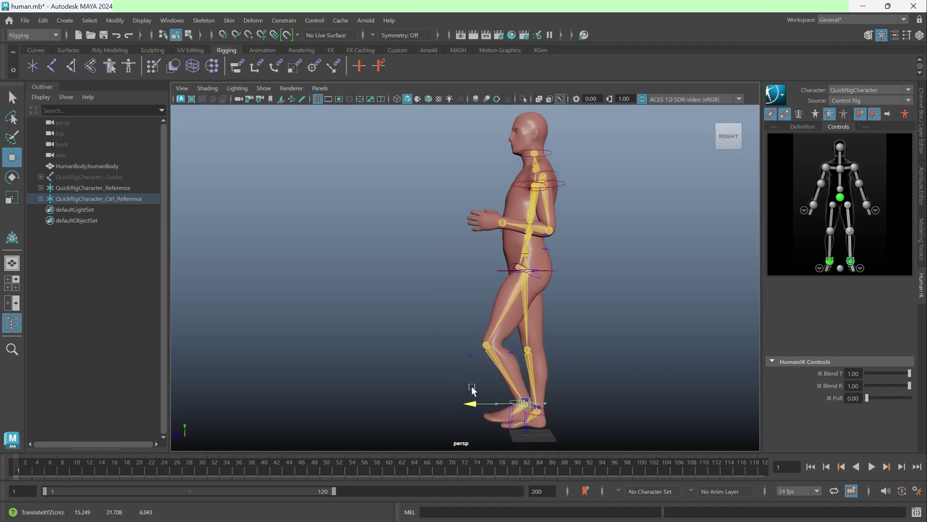